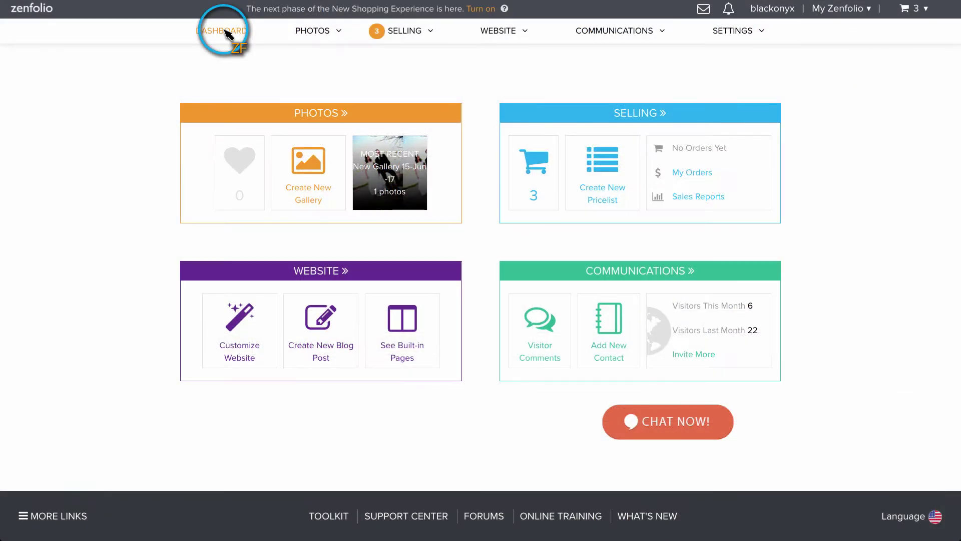
Go to the Contact List from the Communications menu.
mouse_move(616, 33)
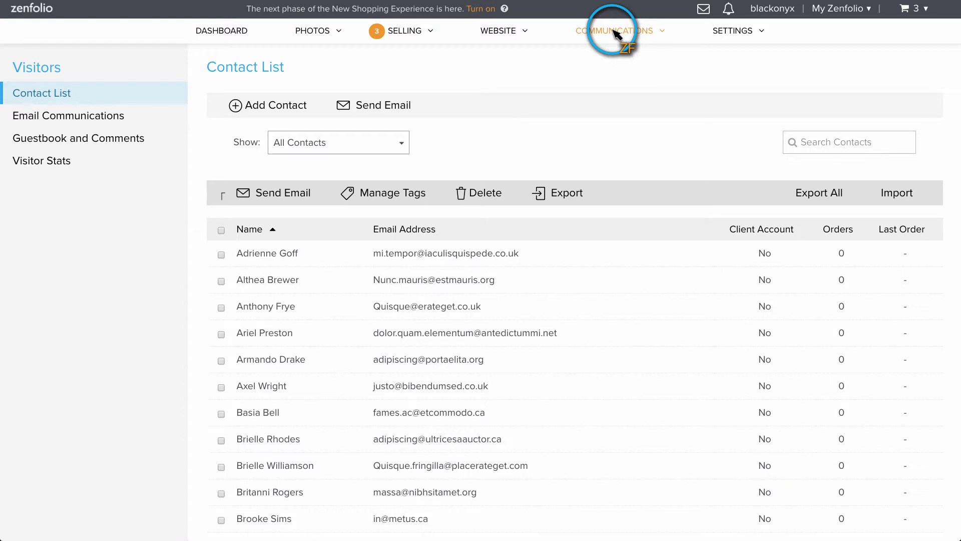
Filter the contacts to show only those tagged Clients instead of All Contacts.
left_click(400, 143)
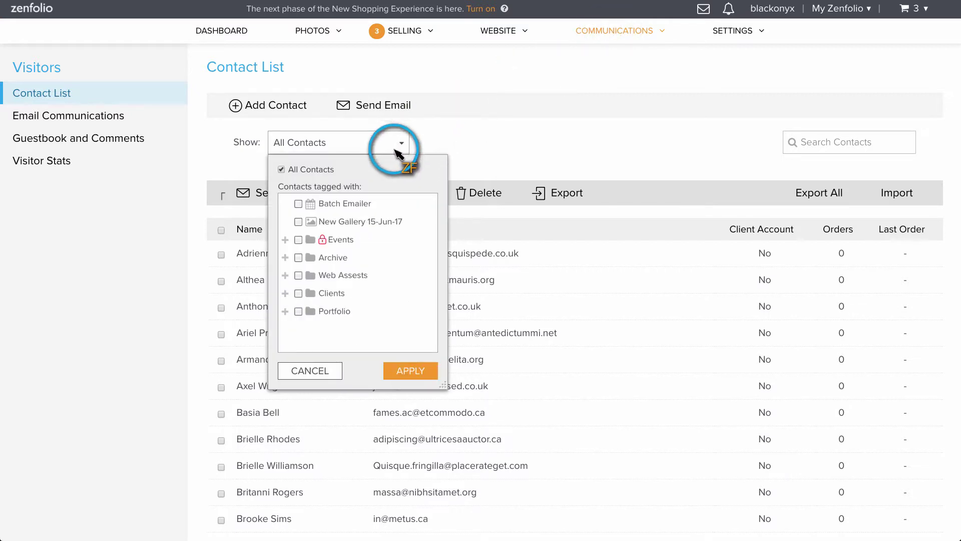
left_click(298, 293)
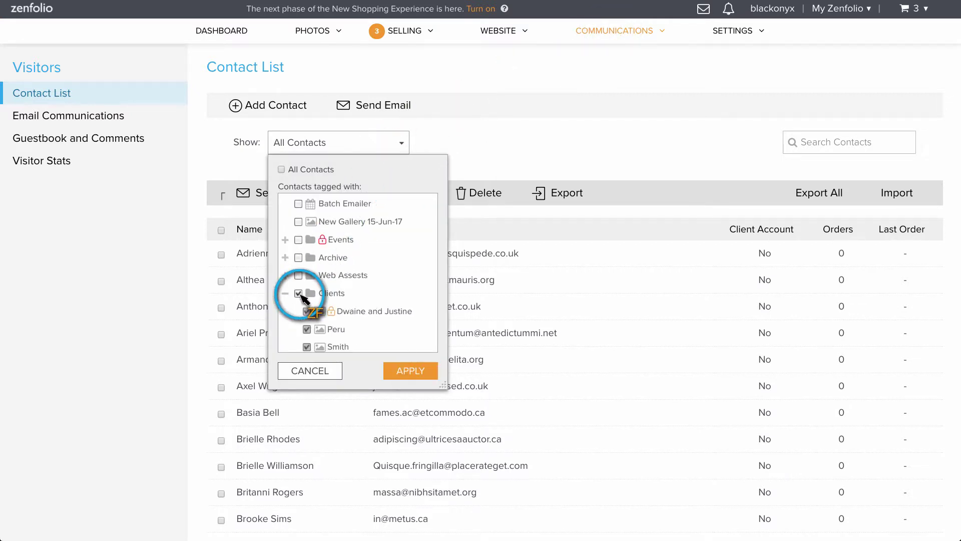
left_click(408, 373)
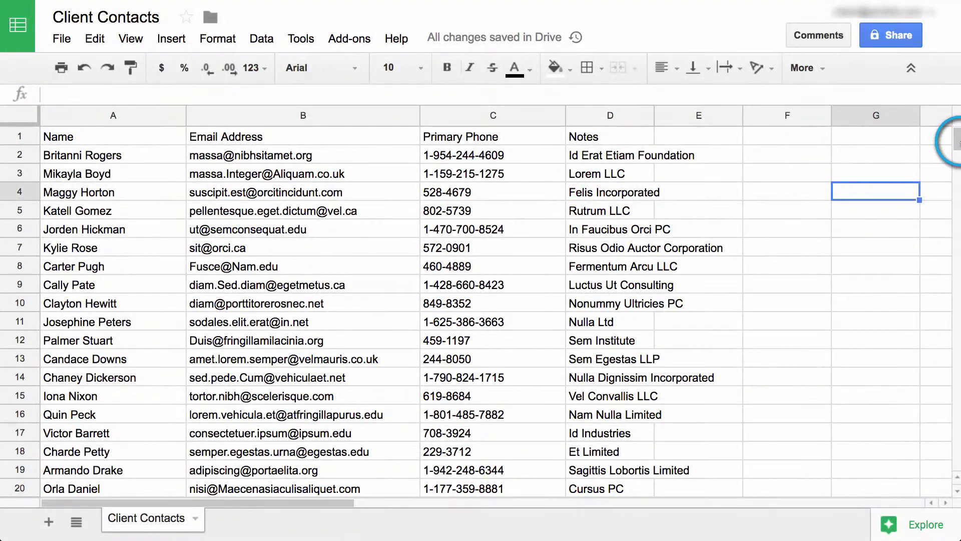
Confirm the sheet ends at row 101 and delete the Primary Phone and Notes columns.
left_click_drag(951, 141, 954, 170)
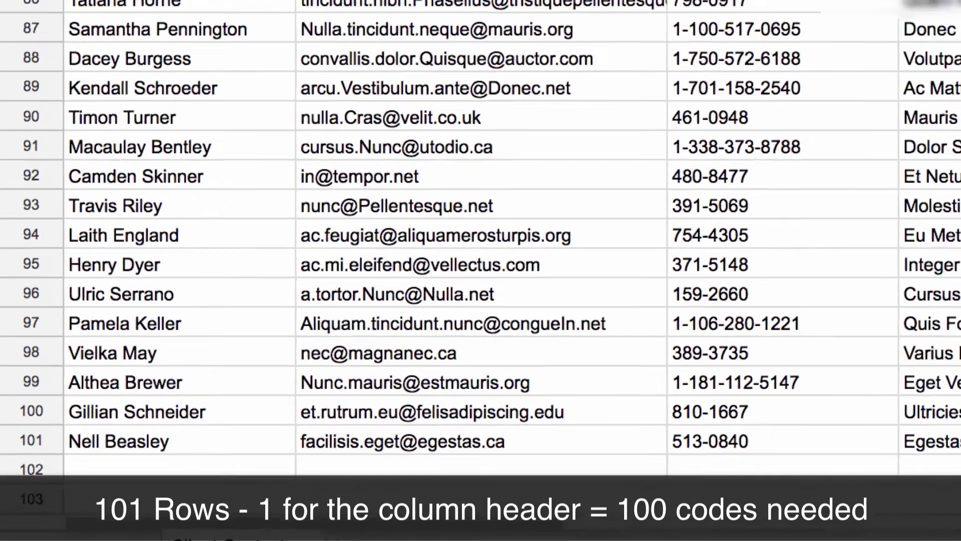
left_click_drag(954, 170, 954, 137)
left_click_drag(493, 116, 606, 120)
right_click(606, 120)
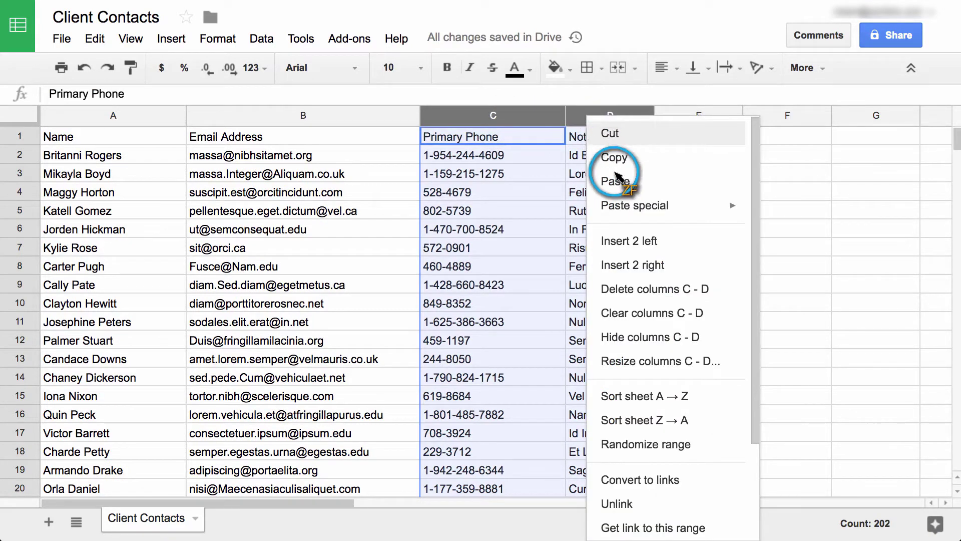
left_click(645, 289)
left_click(645, 289)
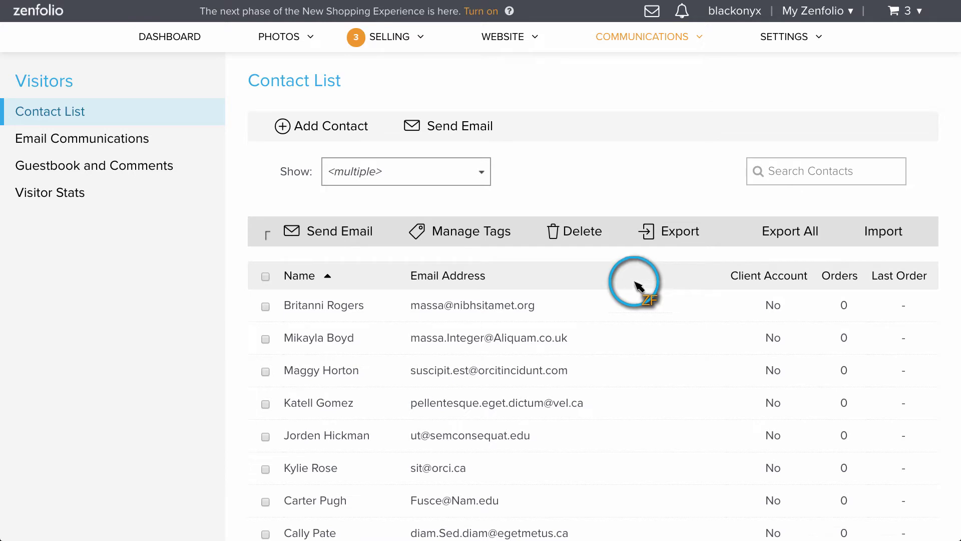
Start a new coupon set up as a campaign of 100 coupons.
mouse_move(394, 44)
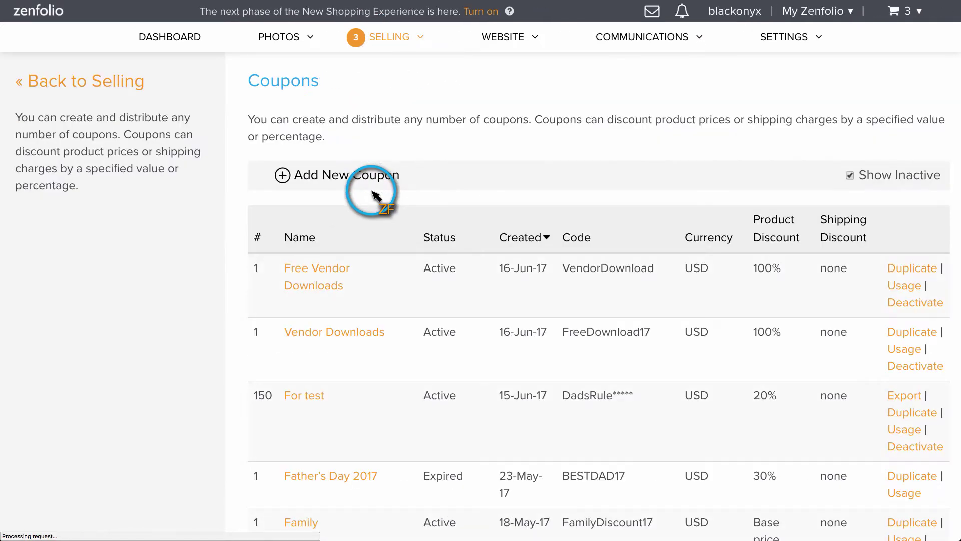
left_click(286, 178)
scroll(281, 172, "down", 1)
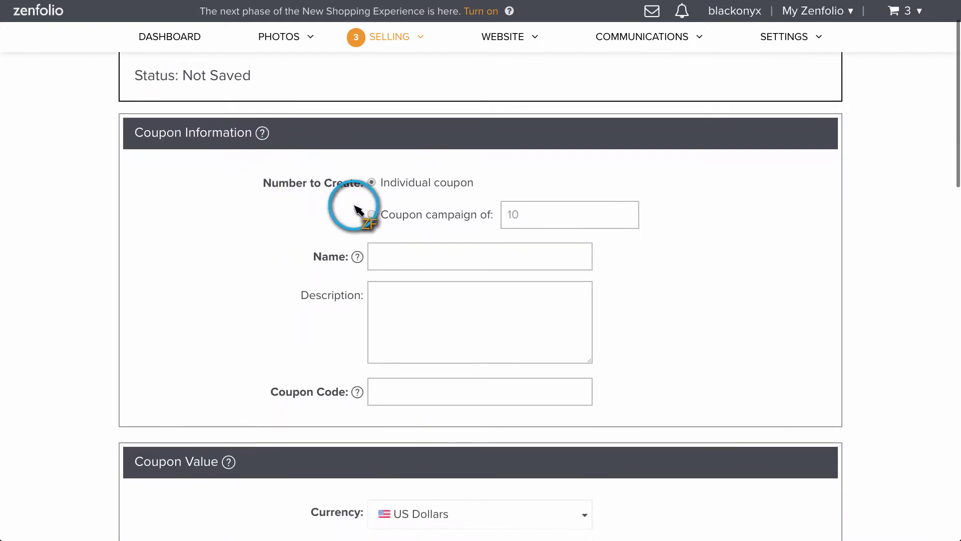
left_click(372, 215)
left_click(538, 219)
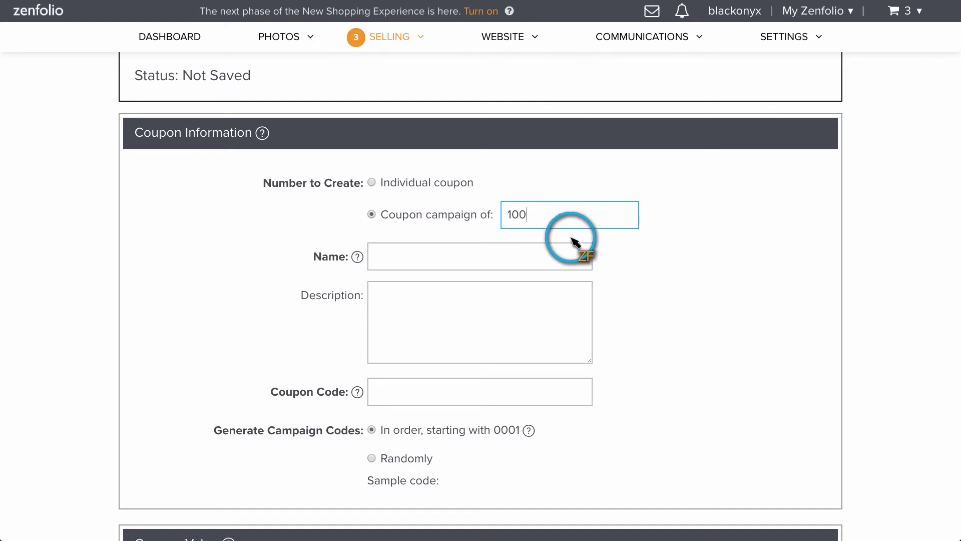
Name it Thank You with base code ThankYou2017 and randomly generated suffixes.
left_click(574, 259)
type("Thank You")
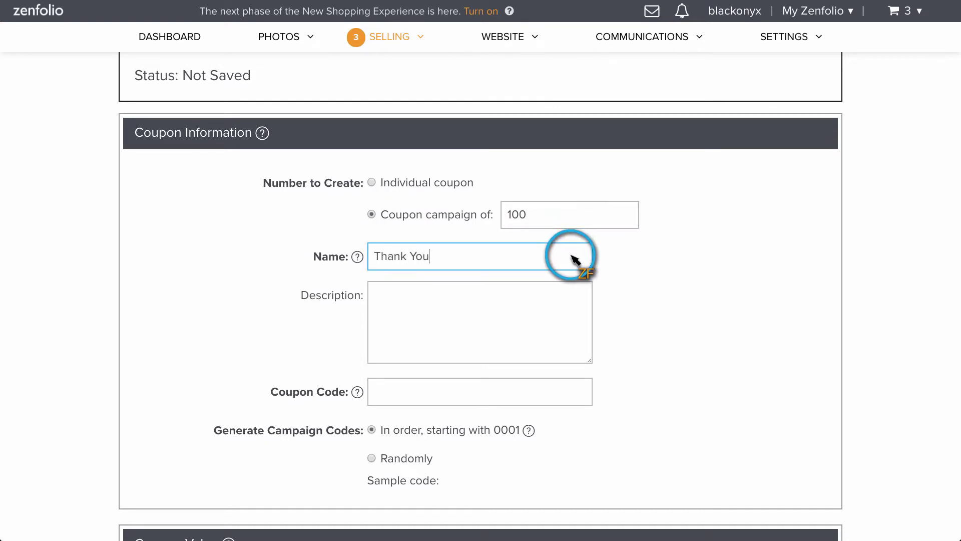
left_click(575, 396)
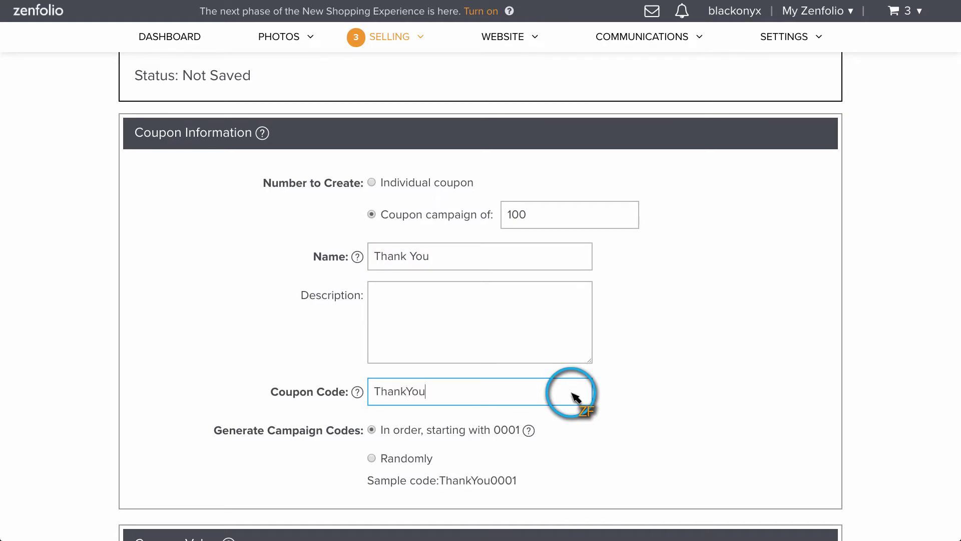
scroll(575, 396, "down", 2)
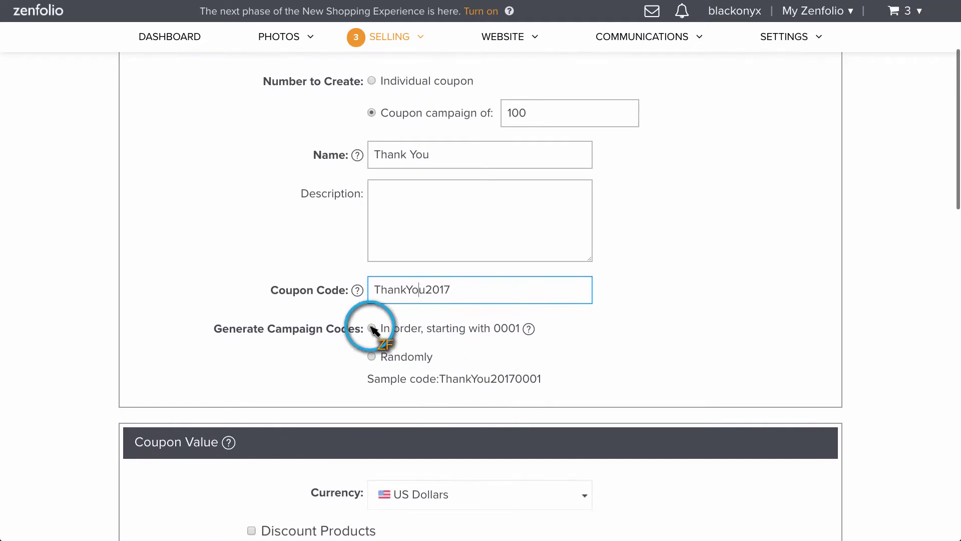
left_click(371, 357)
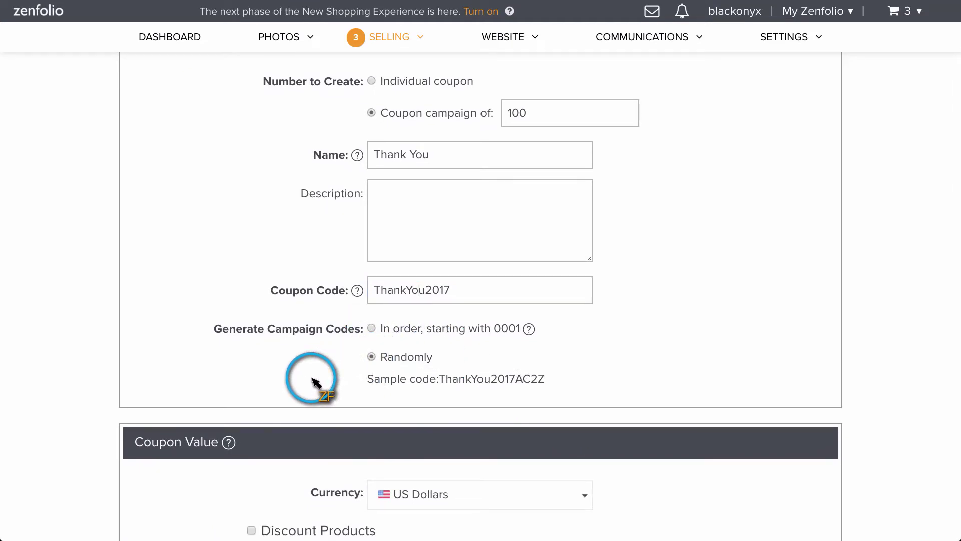
Discount products by 20% of total product prices, excluding self-fulfilled products and packages.
scroll(316, 383, "down", 5)
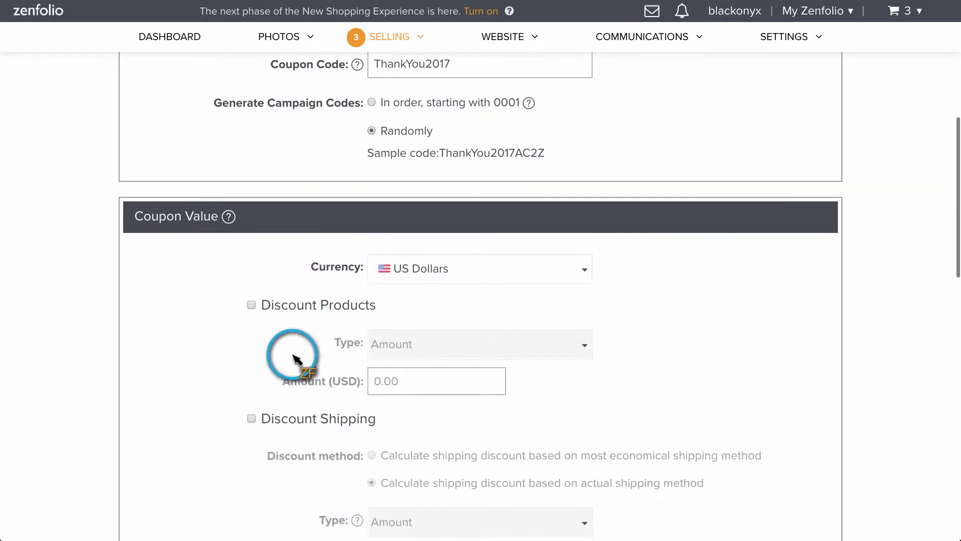
left_click(252, 305)
left_click(583, 346)
left_click(551, 400)
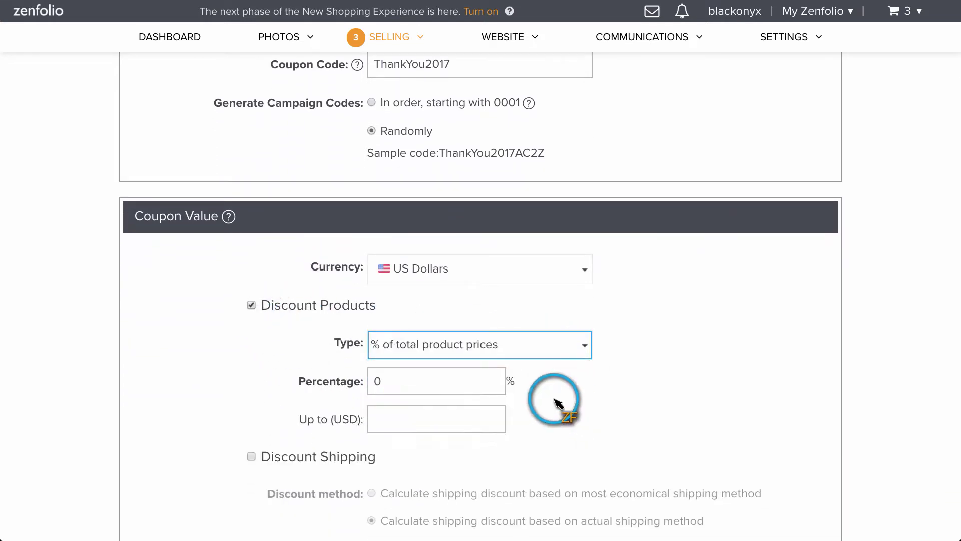
left_click(497, 387)
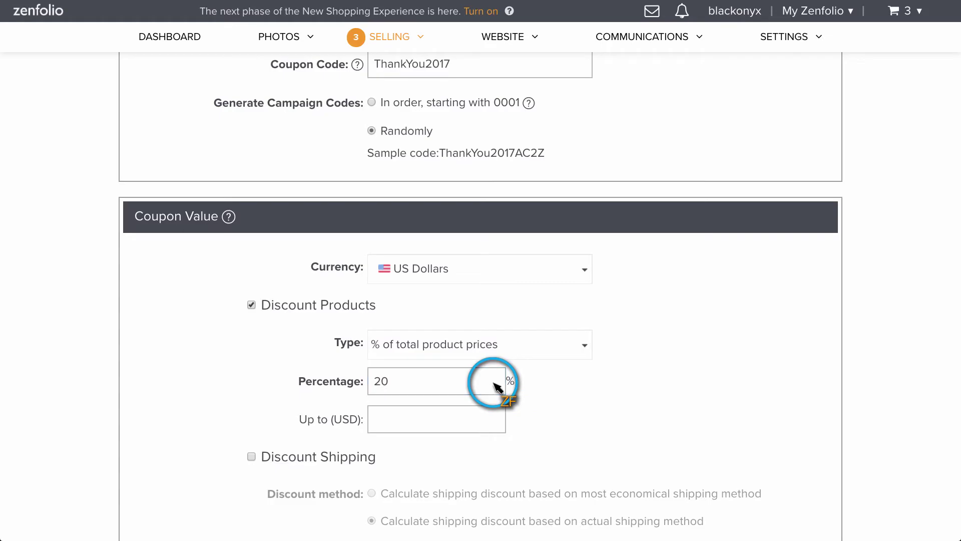
type("20")
scroll(497, 387, "down", 10)
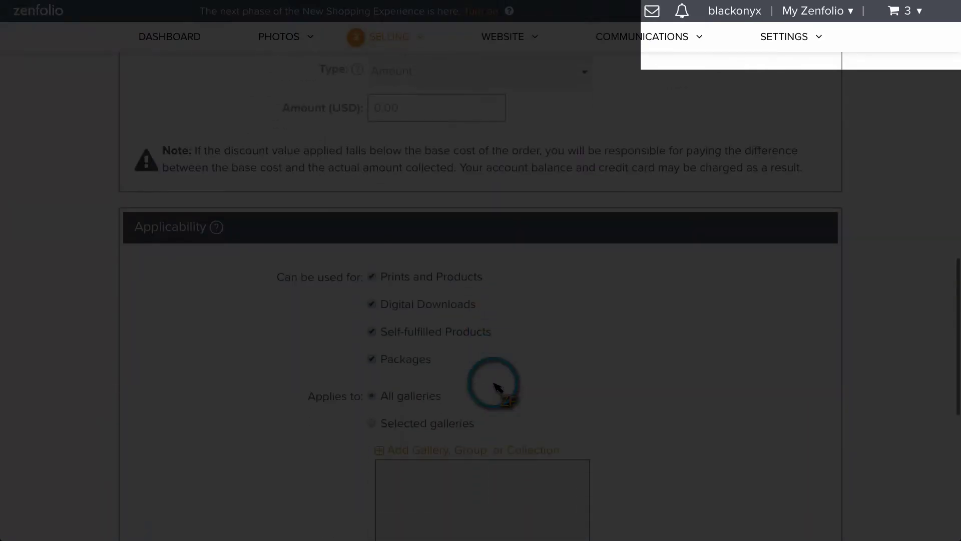
left_click(371, 331)
left_click(372, 359)
Restrict the coupon to the Clients gallery group.
scroll(377, 361, "down", 2)
left_click(382, 378)
left_click(391, 308)
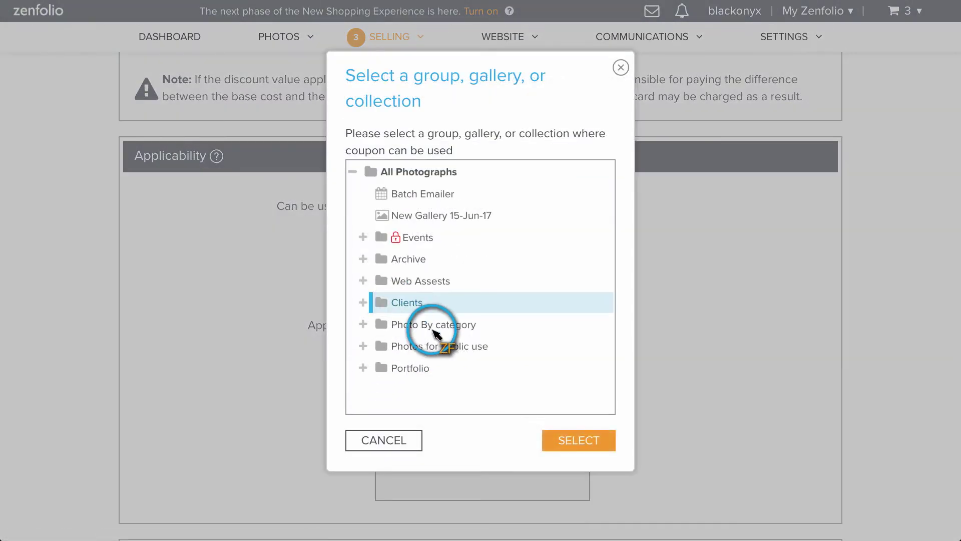
left_click(570, 436)
Turn off No Limit and allow each code only 1 use.
scroll(573, 437, "down", 5)
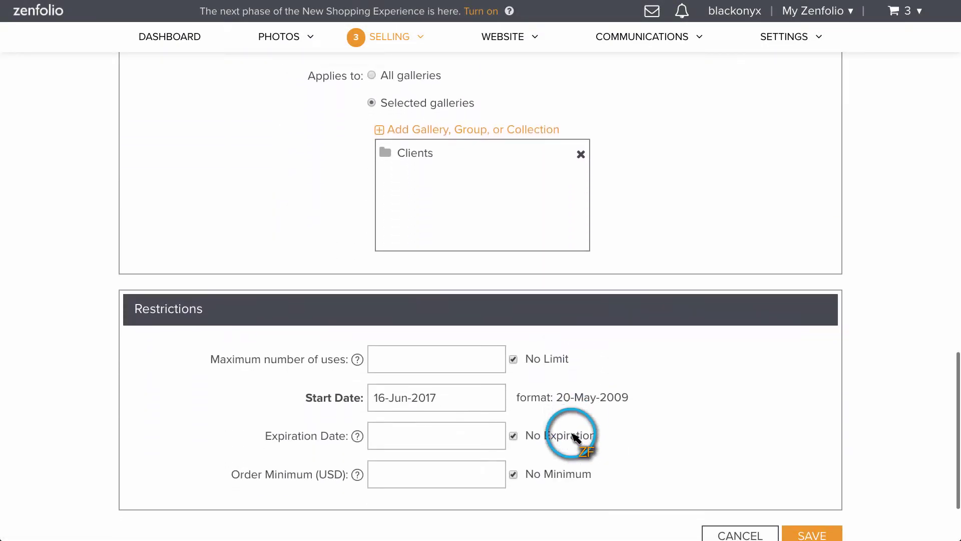
left_click(513, 350)
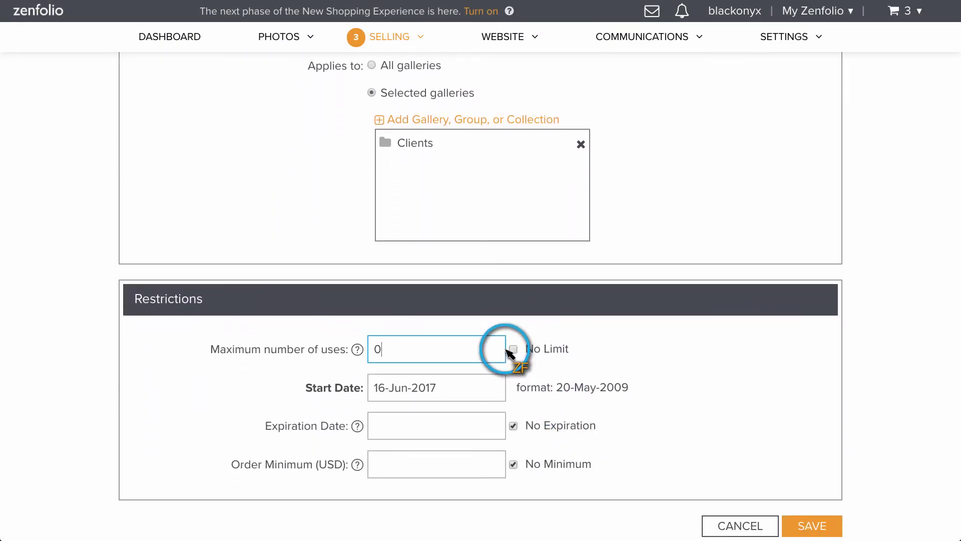
double_click(484, 355)
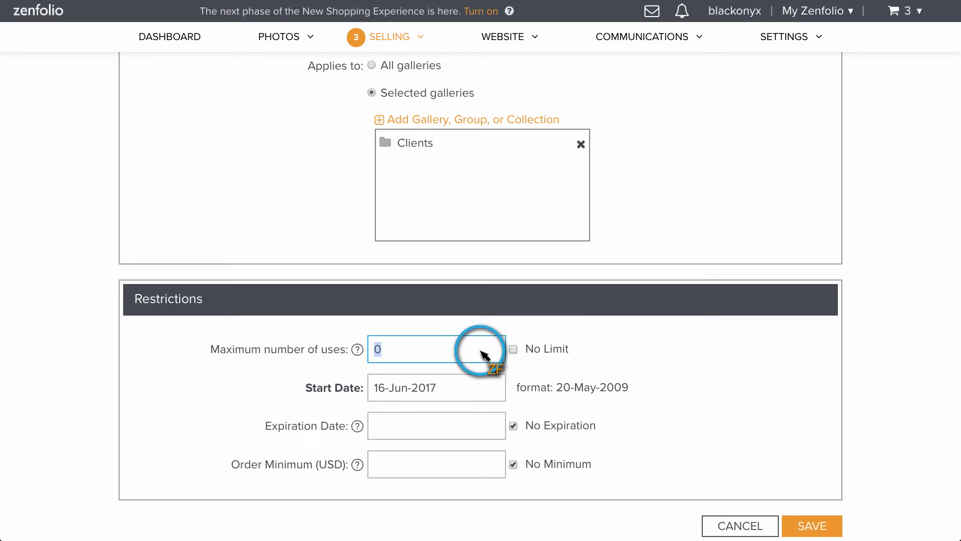
scroll(482, 354, "down", 1)
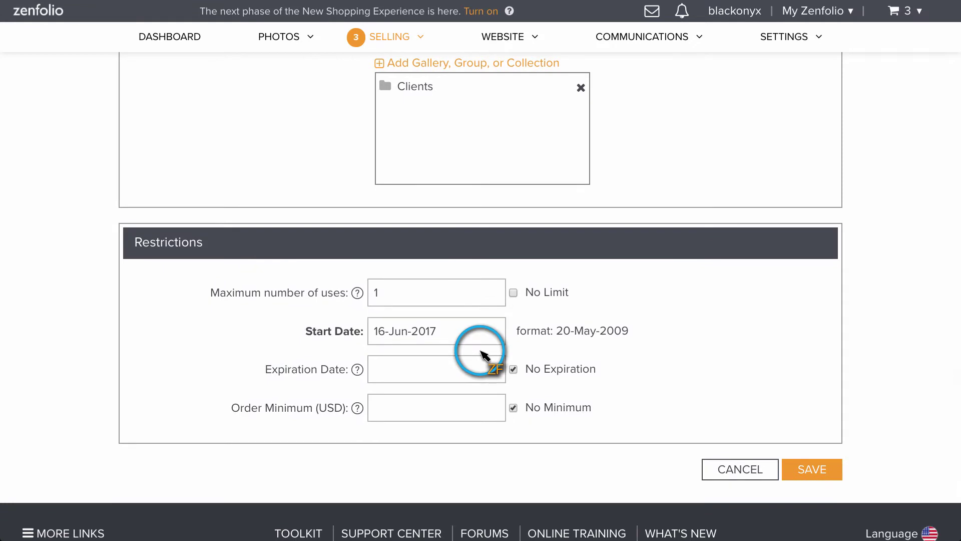
Save the Thank You campaign, generating its codes, and export them to a CSV file.
left_click(810, 473)
left_click(607, 310)
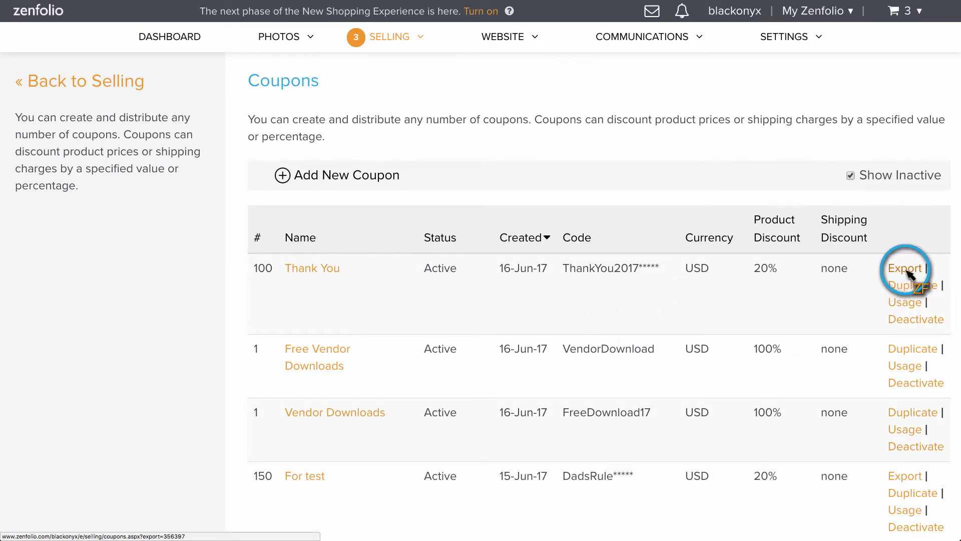
left_click(906, 271)
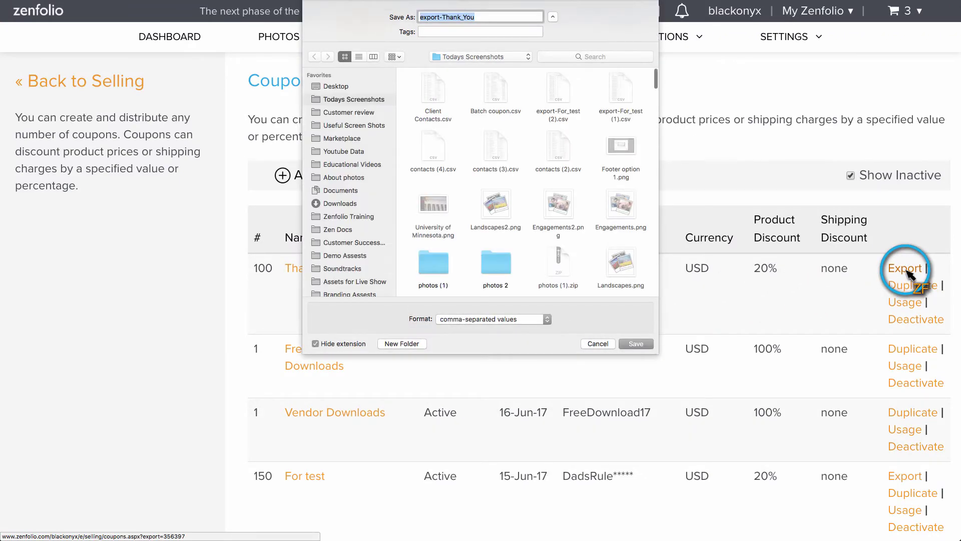
left_click(637, 344)
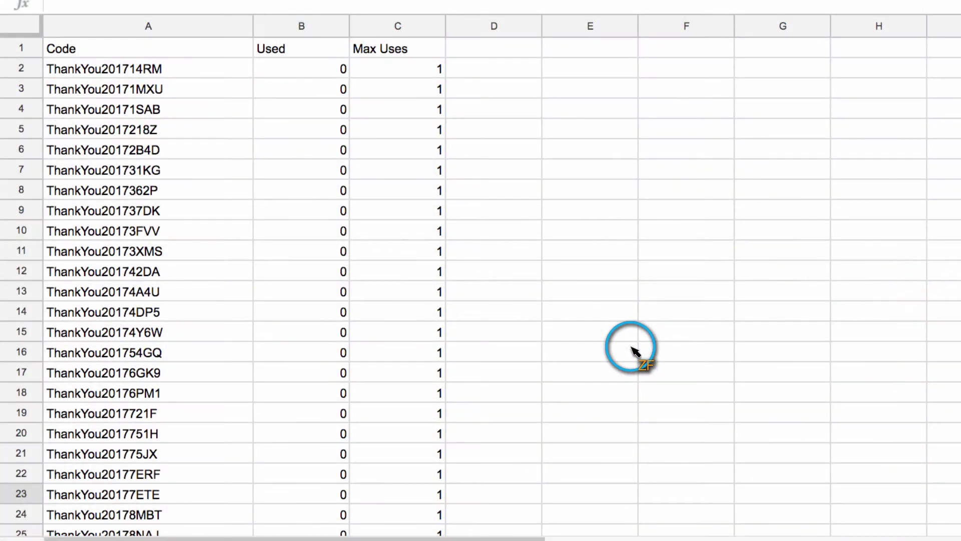
Copy the Code column from the opened export.
left_click(172, 31)
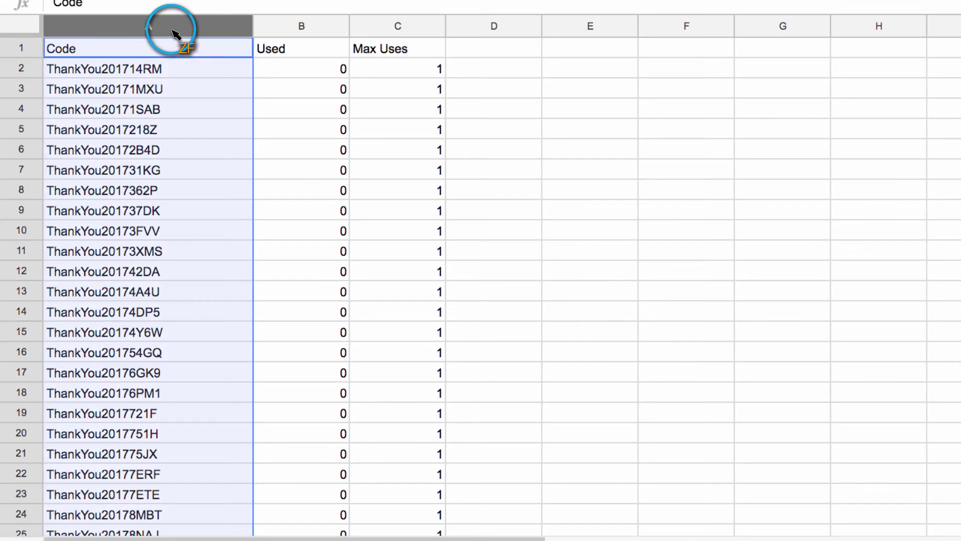
right_click(175, 31)
left_click(216, 80)
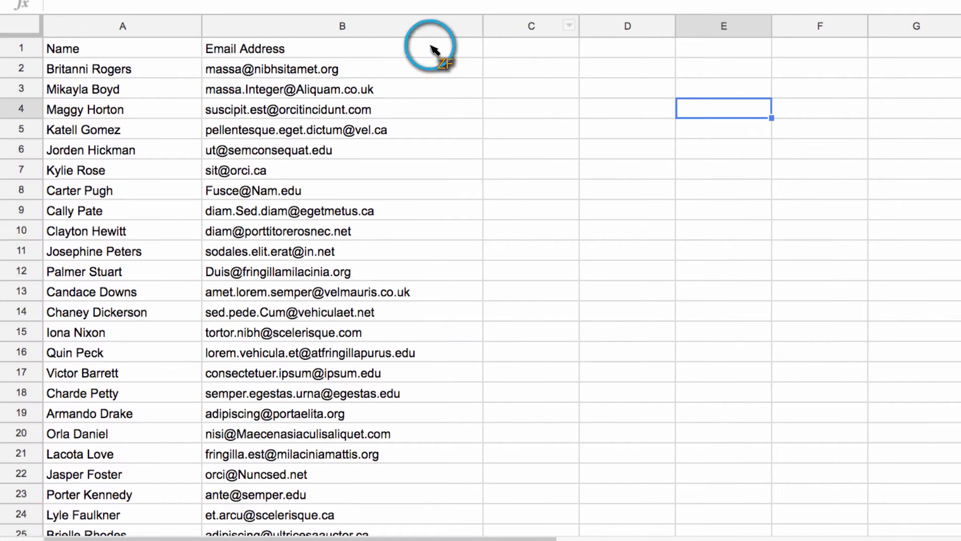
Paste the Code heading and ThankYou2017 codes into column C.
left_click(534, 26)
right_click(532, 26)
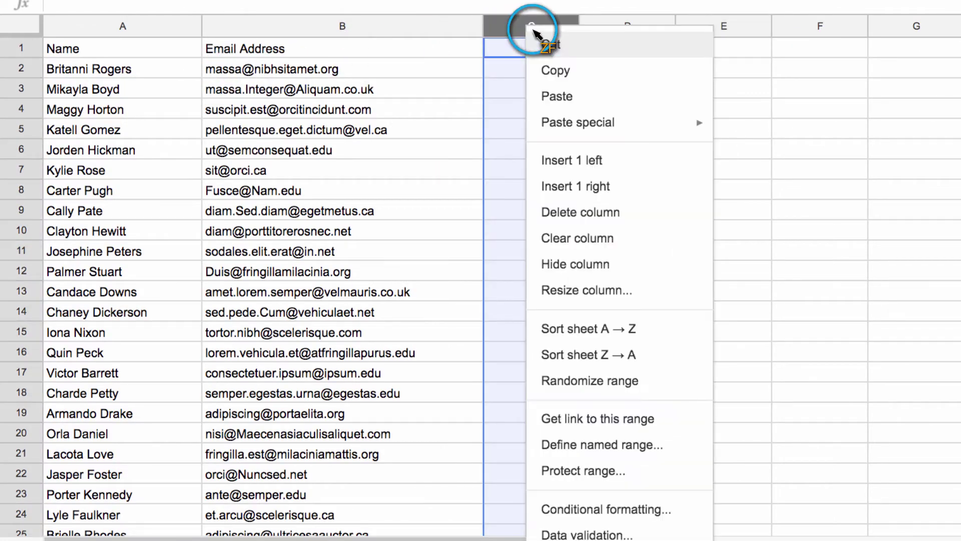
left_click(557, 97)
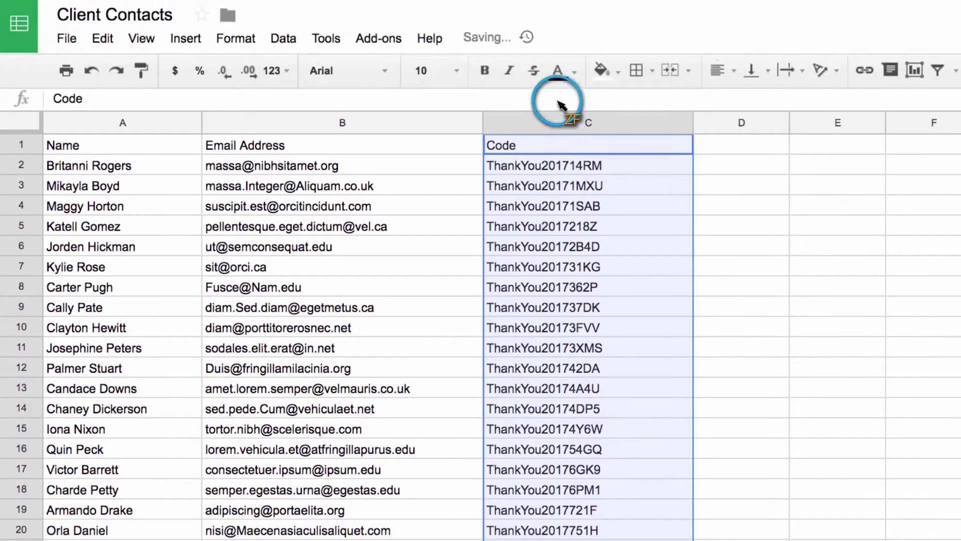
left_click(741, 130)
Download the current sheet as a CSV file, Contacts with codes.csv.
left_click(66, 41)
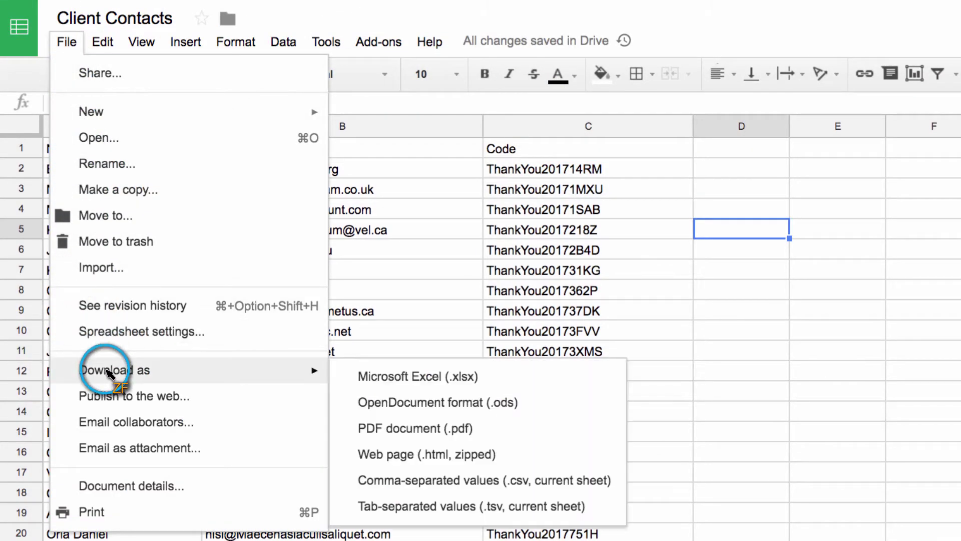
left_click(132, 383)
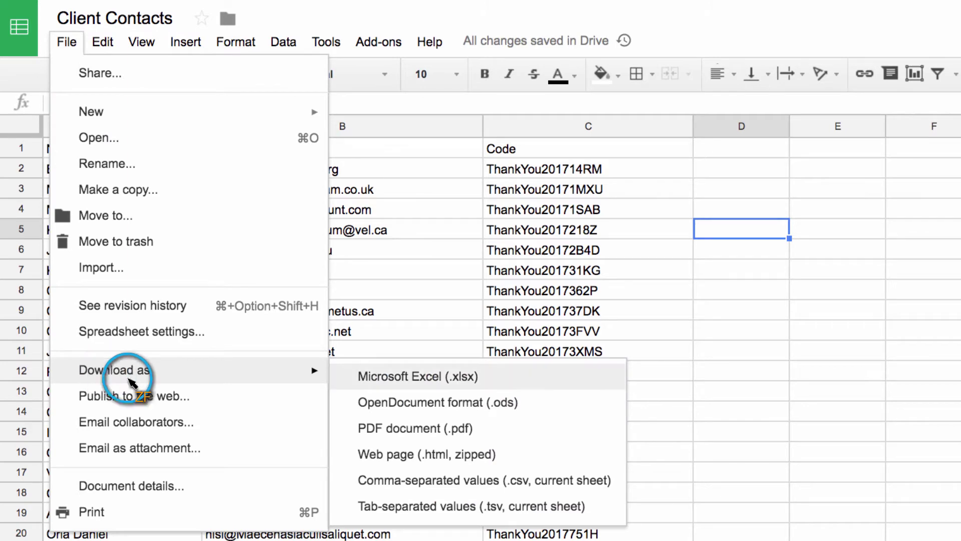
left_click(389, 481)
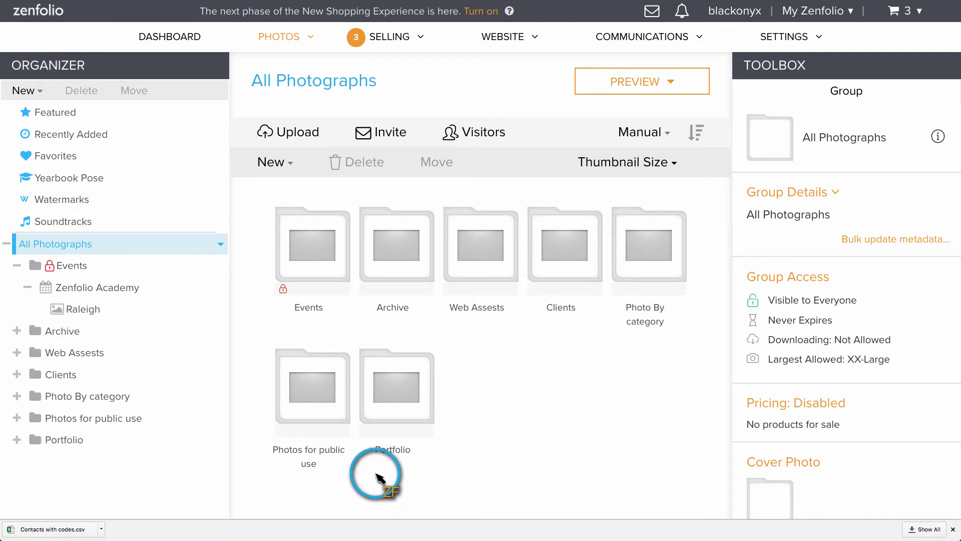
Check the Zenfolio Academy participant list, then add a Batch Emailer group under All Photographs.
left_click(98, 288)
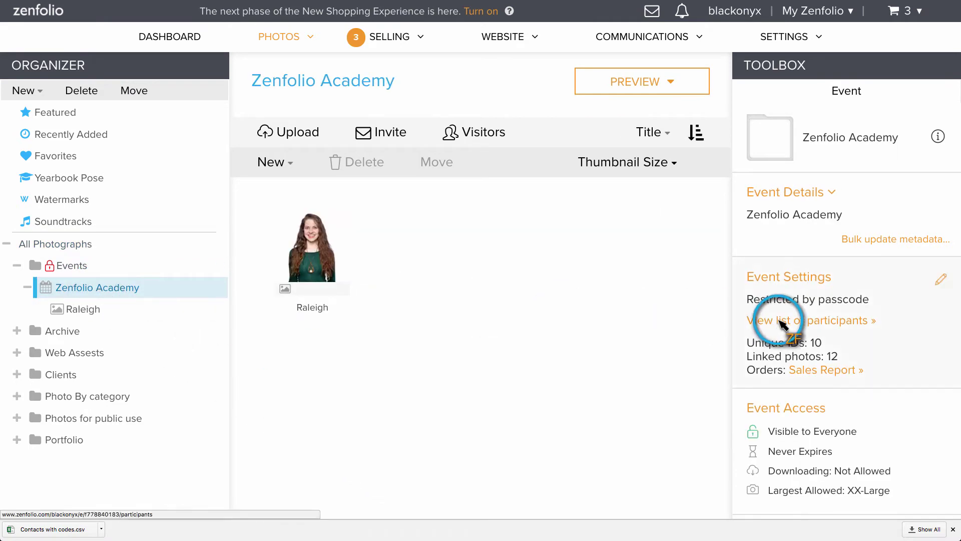
left_click(777, 320)
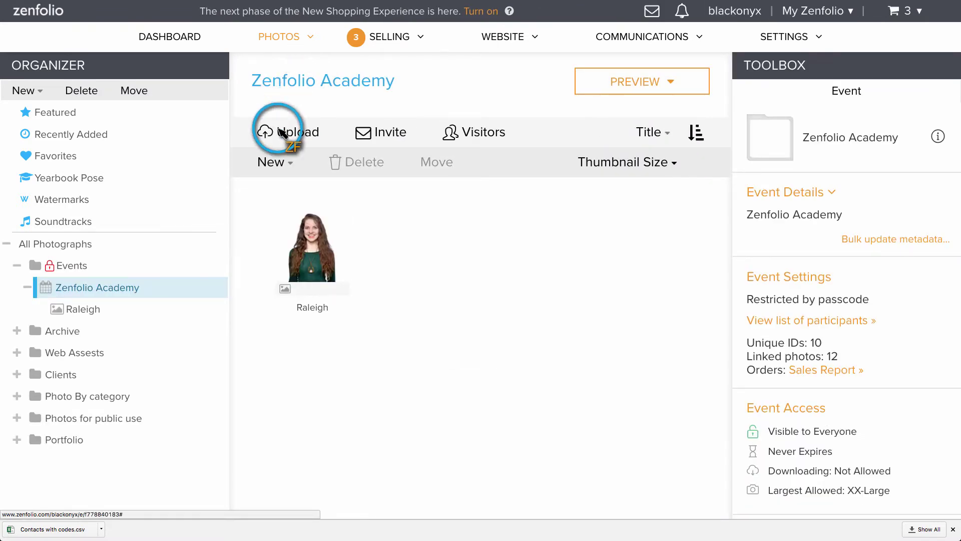
right_click(219, 244)
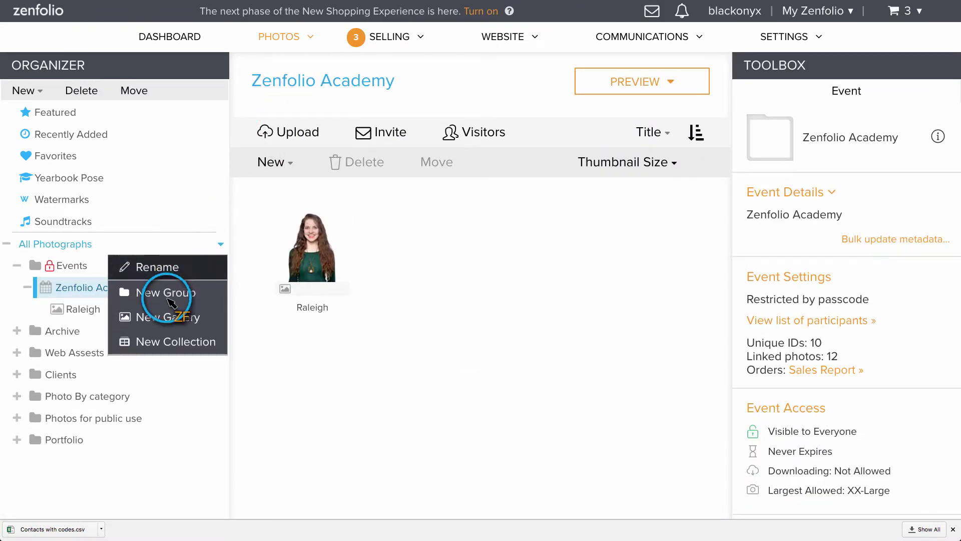
left_click(155, 289)
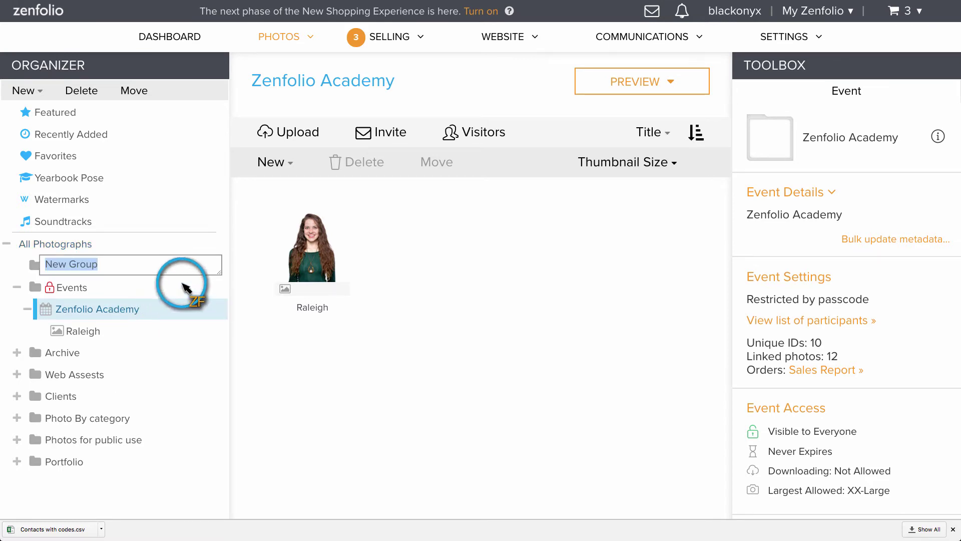
type("Batch Emailer")
key("Return")
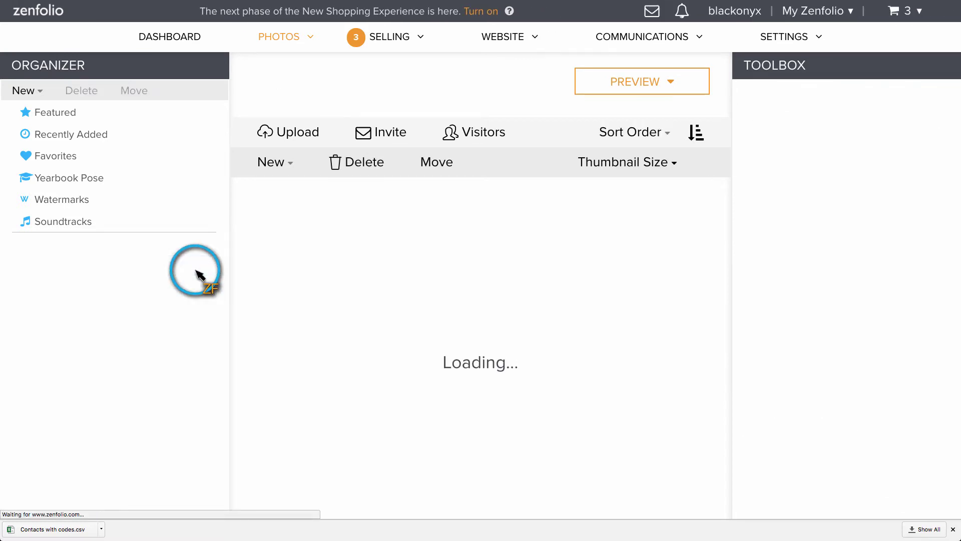
Convert the Batch Emailer group to an event with Open search enabled.
left_click(220, 461)
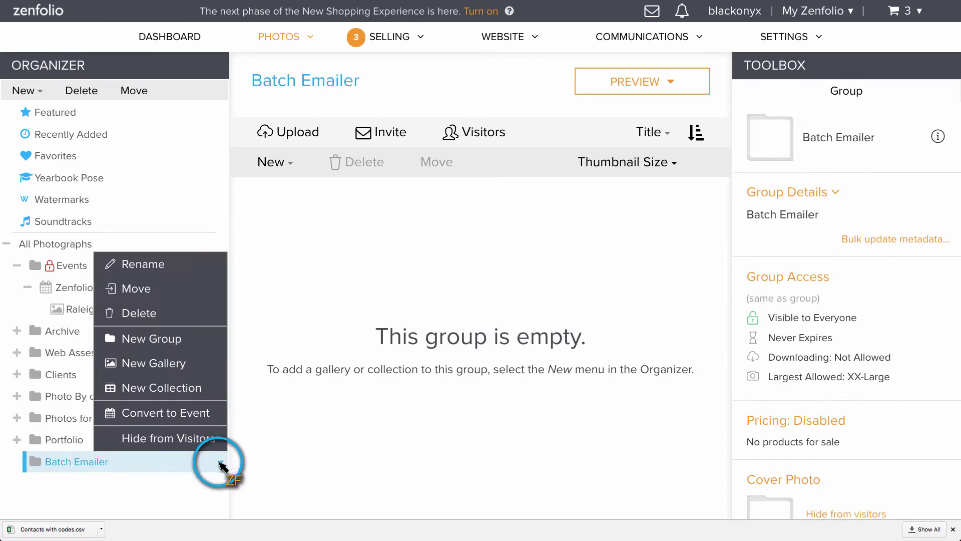
left_click(149, 419)
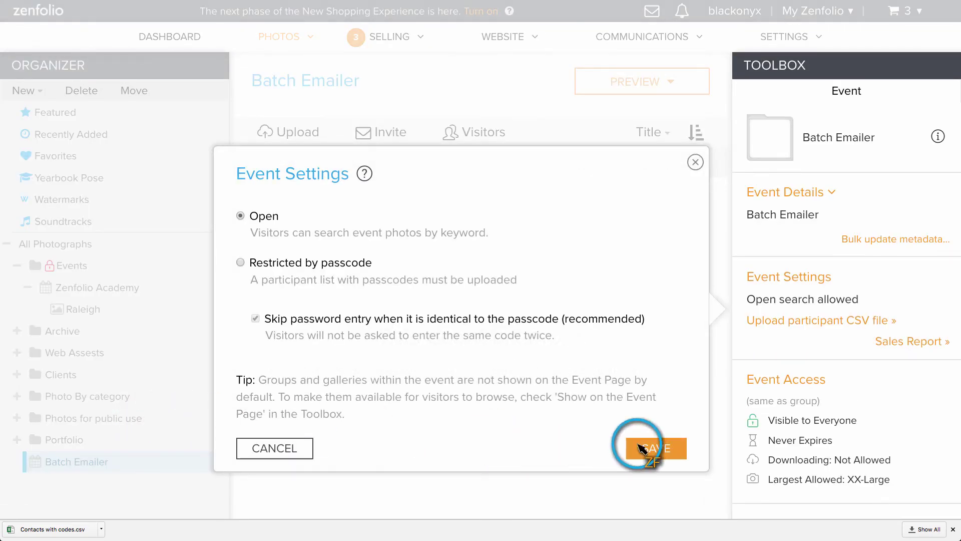
left_click(656, 448)
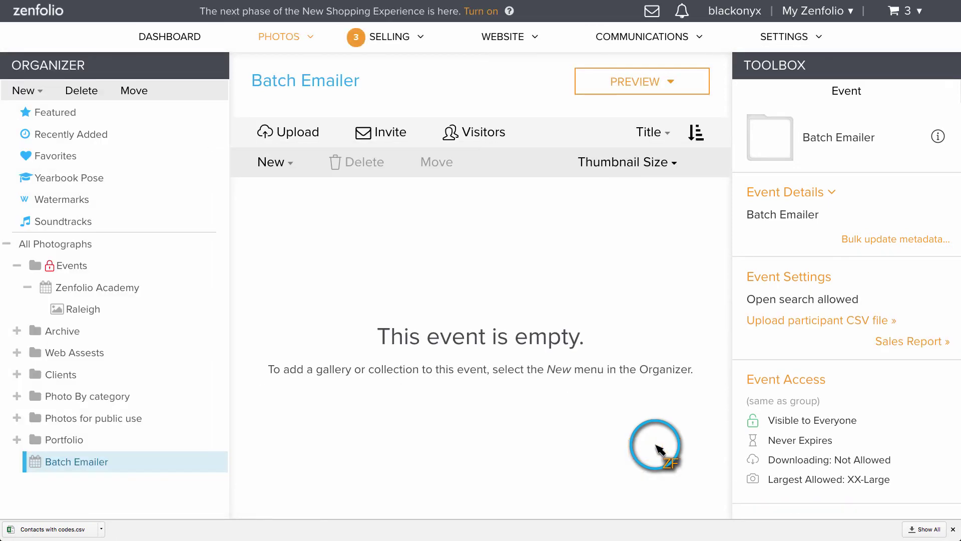
Upload Contacts with codes.csv as participants, using the Code column as unique ID.
left_click(766, 323)
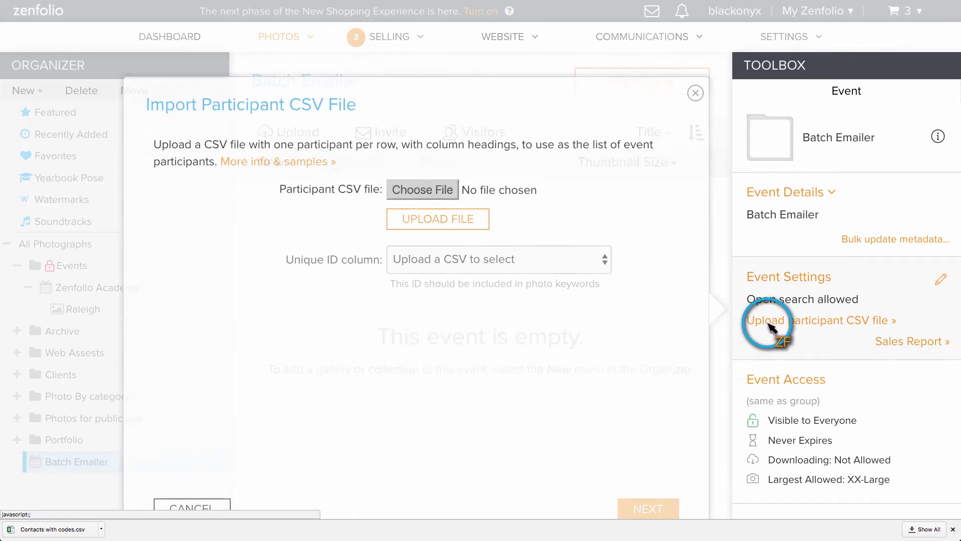
left_click(423, 190)
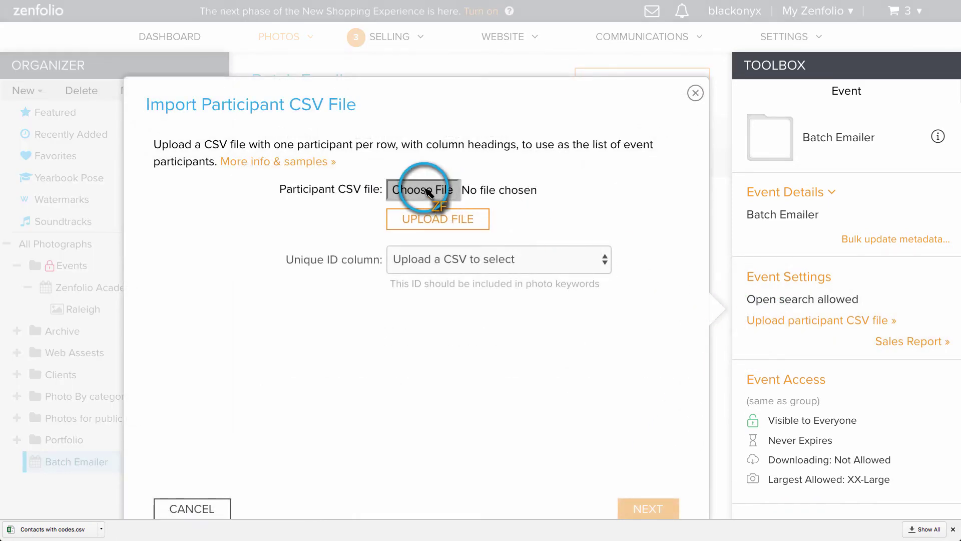
left_click(435, 40)
left_click(634, 179)
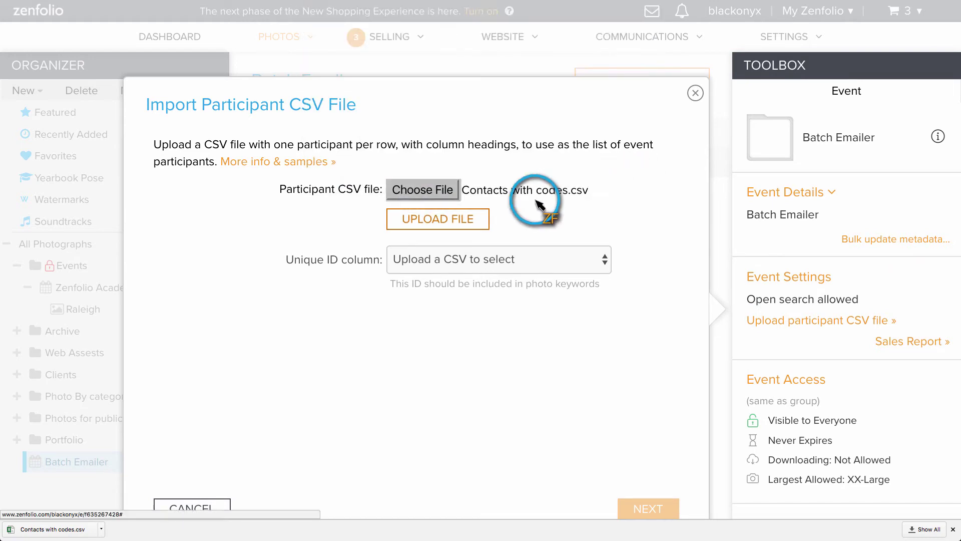
left_click(438, 220)
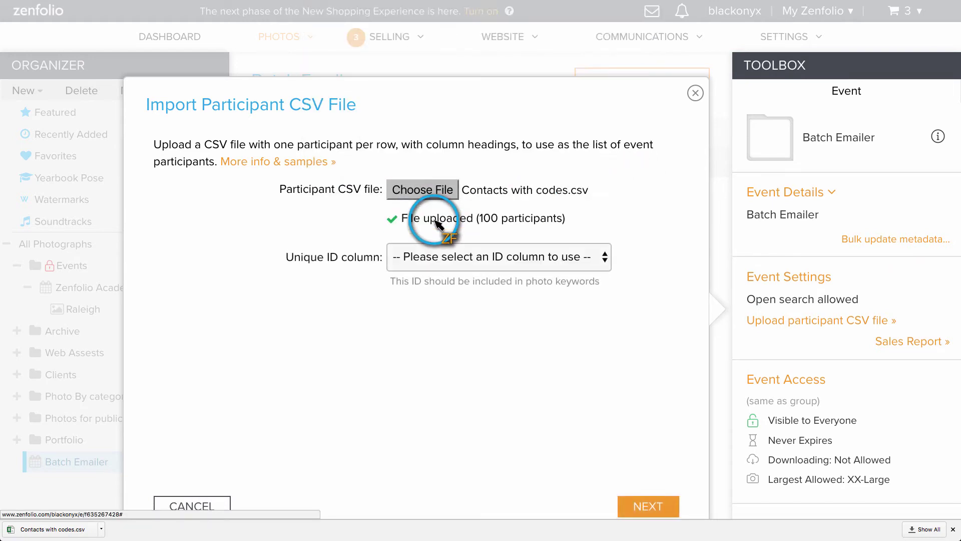
left_click(605, 257)
left_click(418, 324)
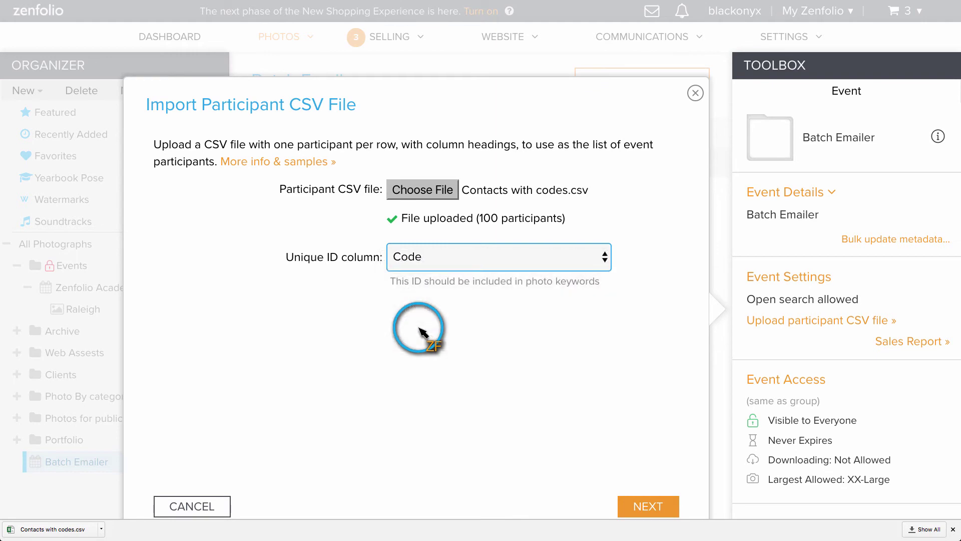
left_click(636, 509)
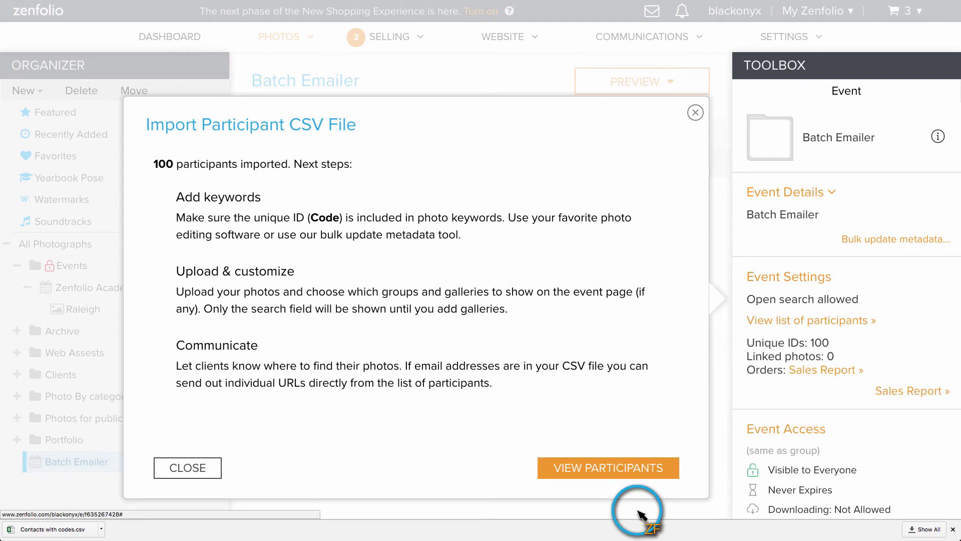
Start an email to all participants with the subject 'Thank you for being a wonderful client!'.
left_click(610, 469)
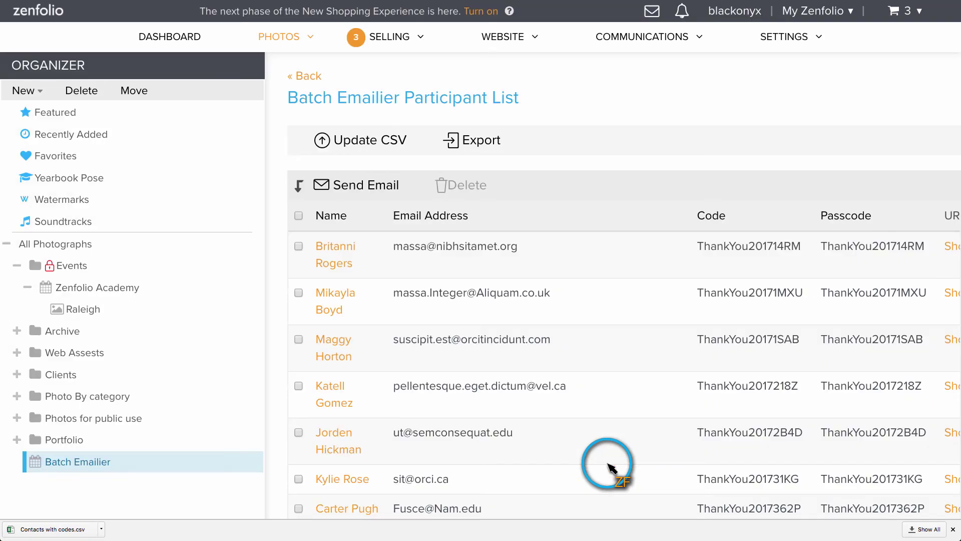
left_click(354, 192)
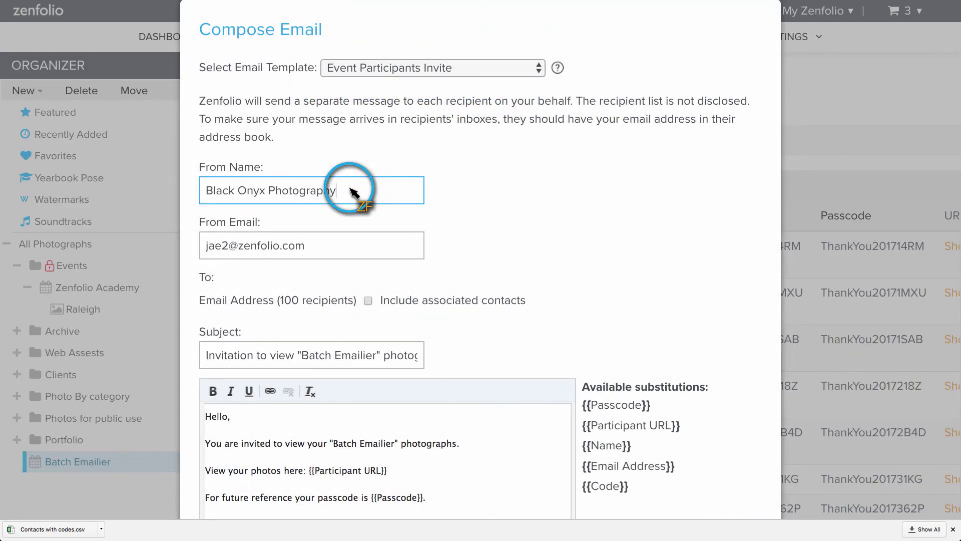
scroll(354, 197, "down", 5)
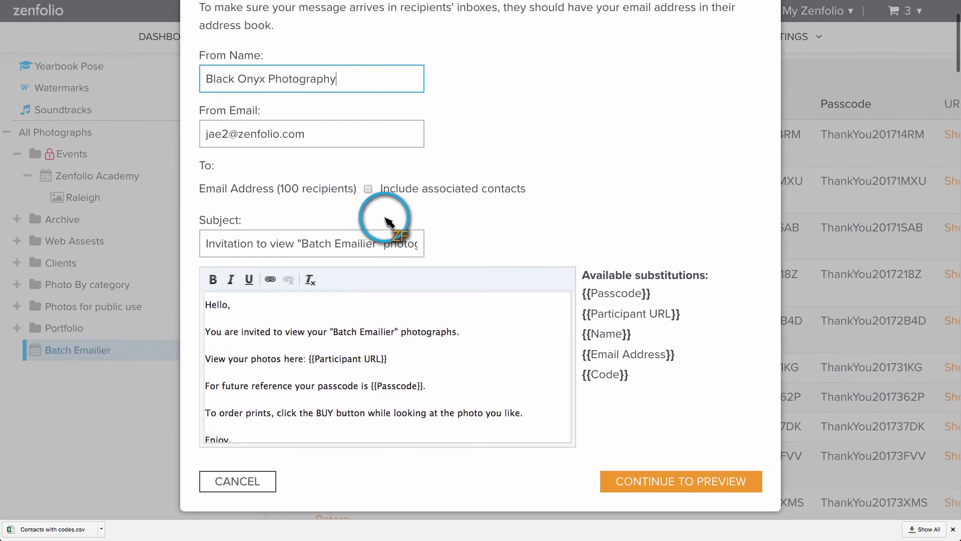
double_click(414, 244)
key("ctrl+a")
type("Th")
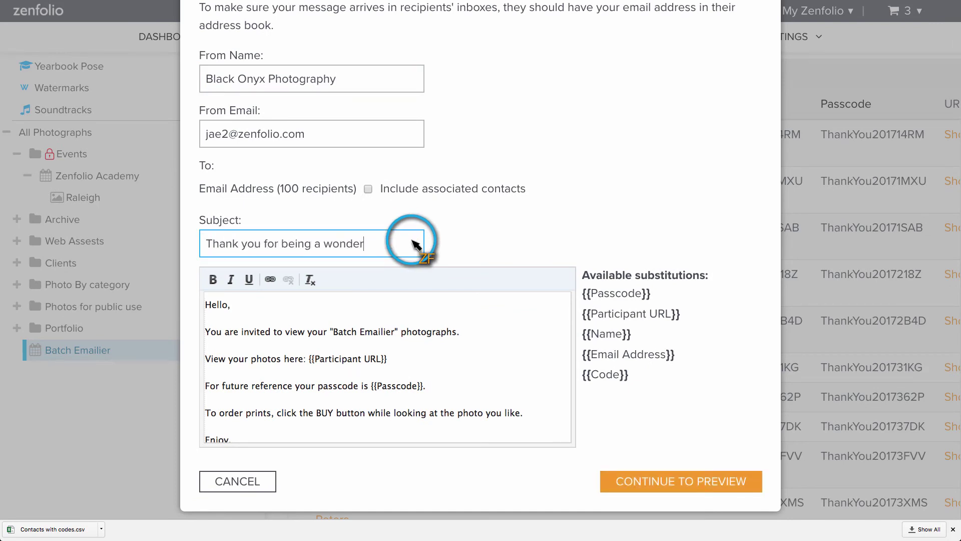
type("ank you for being a wonderful client!")
Write the body greeting 'Hello {{Name}},', offering {{Code}}, and closing 'Looking forward to next year!'.
left_click(532, 336)
key("ctrl+a")
type("Hello")
double_click(606, 334)
left_click_drag(606, 333, 264, 308)
type(",")
key("Return")
key("Return")
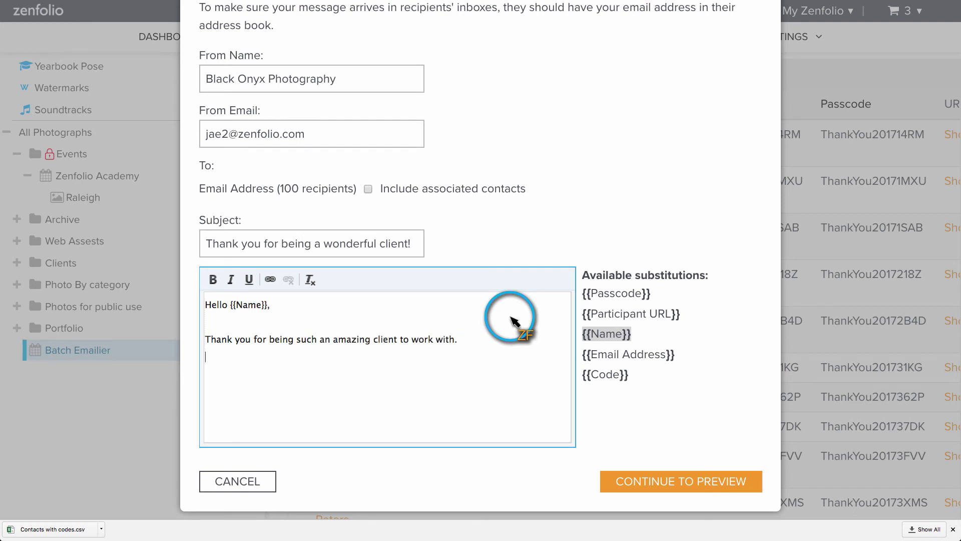
type("e –")
double_click(606, 374)
left_click_drag(606, 374, 330, 358)
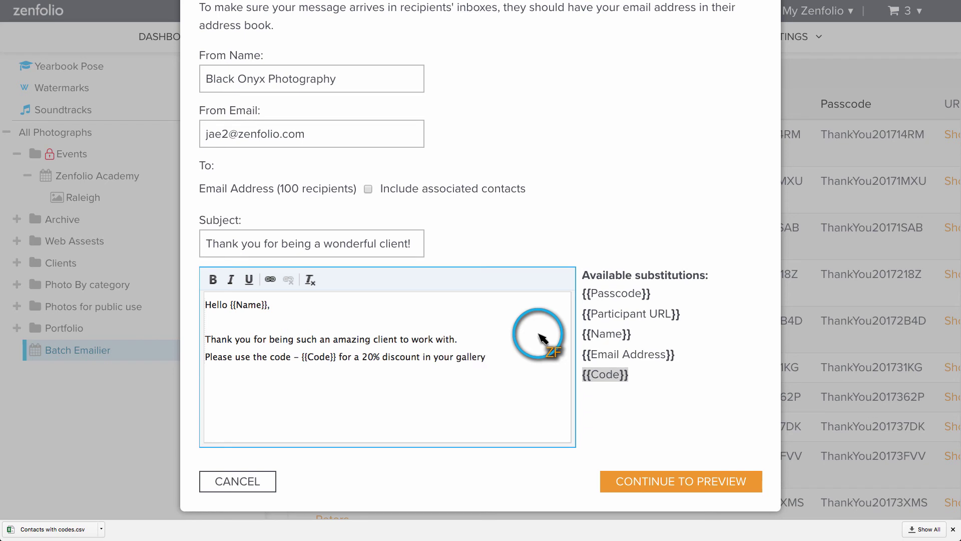
key("Return")
type("Looking forward to next ")
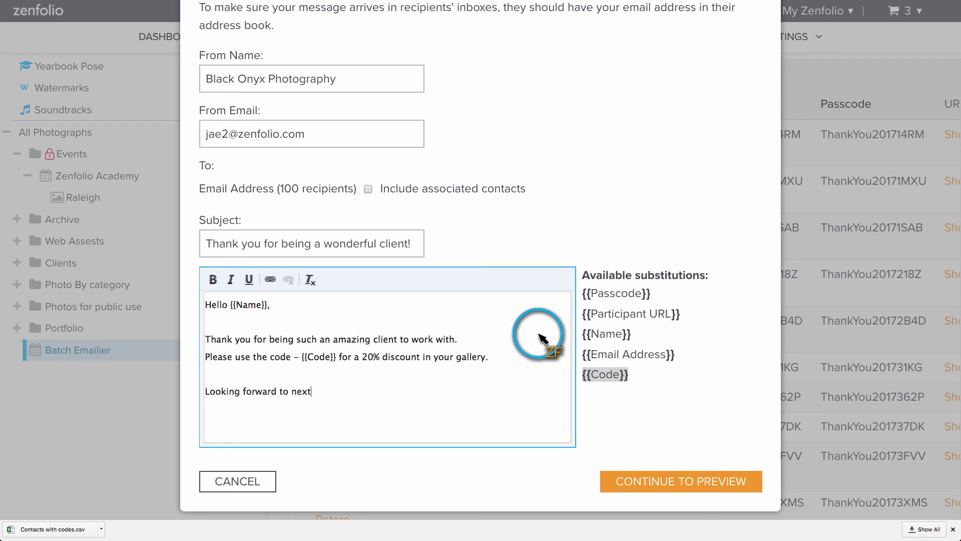
type("year!")
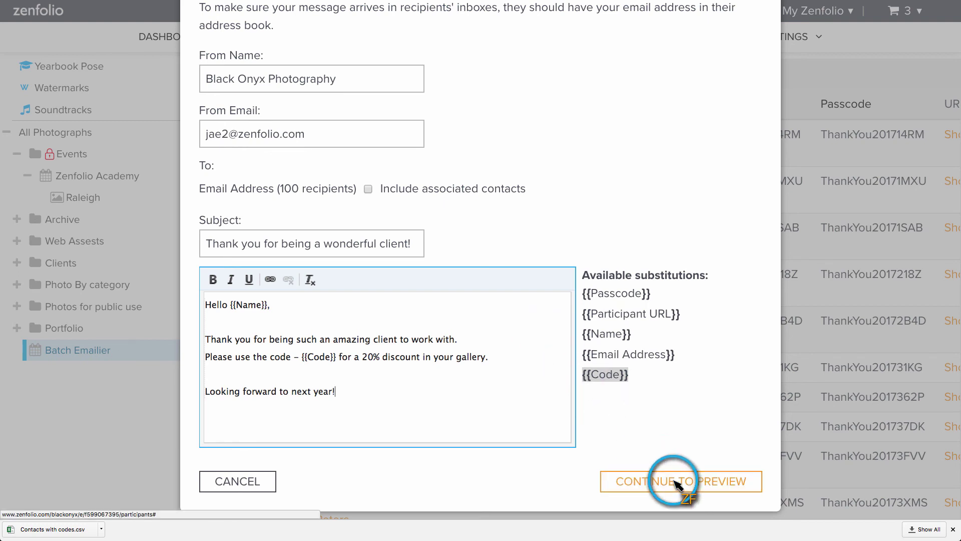
Preview the personalized thank-you email, then send it to all 100 participants.
left_click(677, 482)
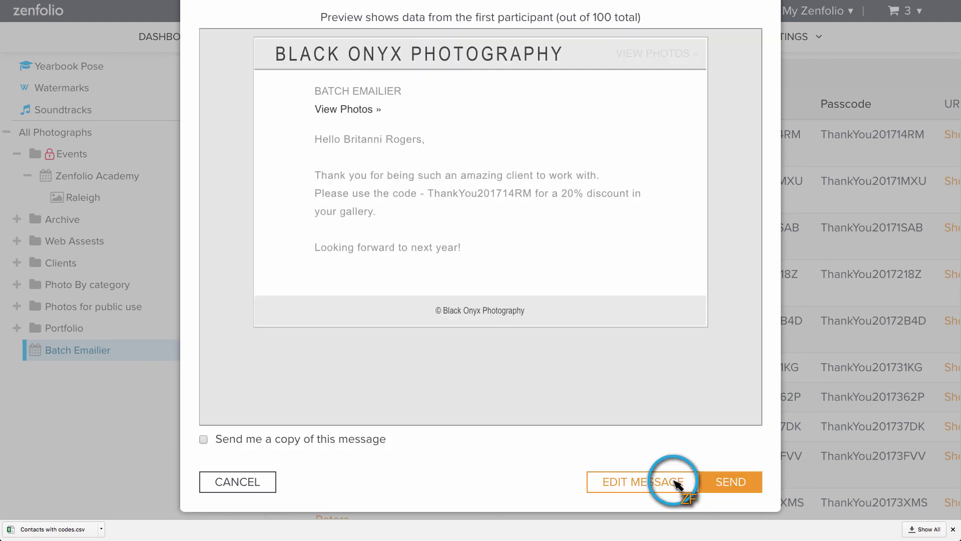
left_click(731, 481)
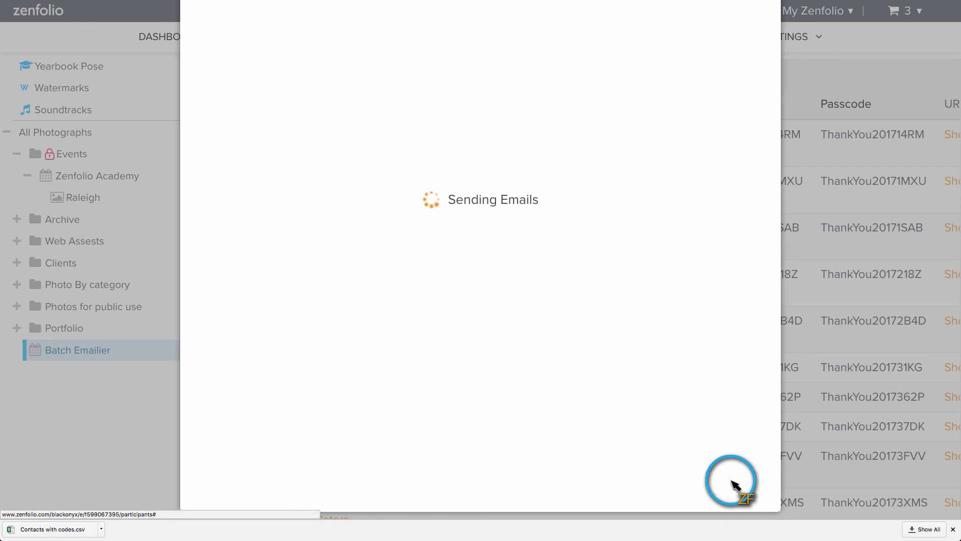